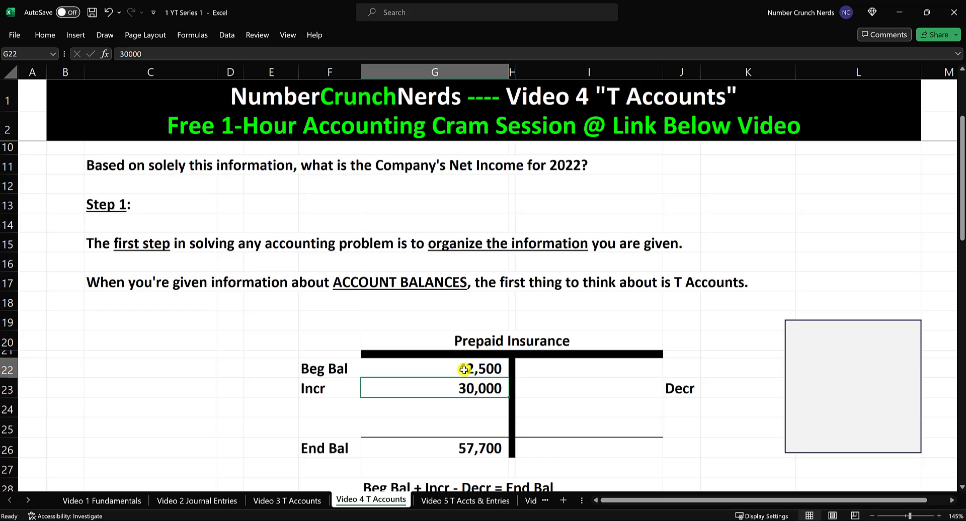
# - Fill the empty Prepaid Insurance decrease cell I23 with yellow to mark the unknown
pyautogui.click(466, 393)
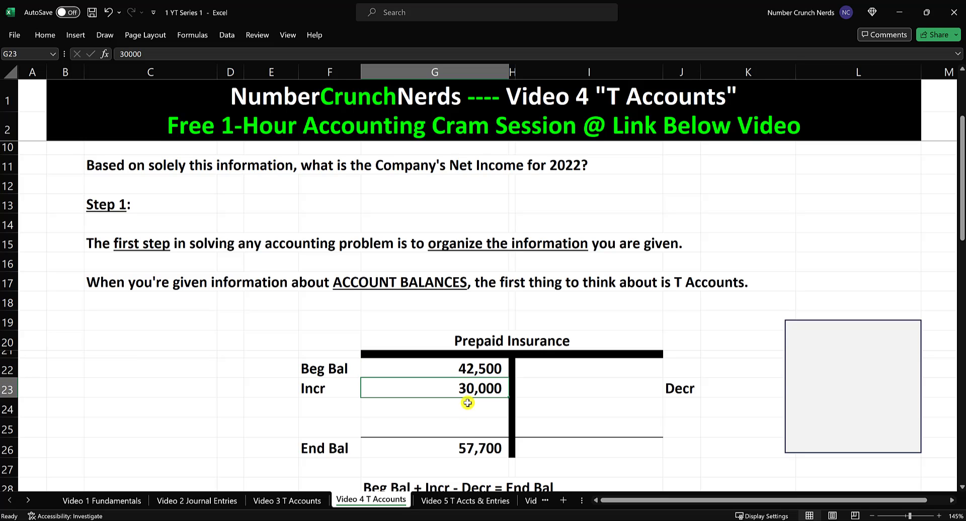
pyautogui.click(458, 447)
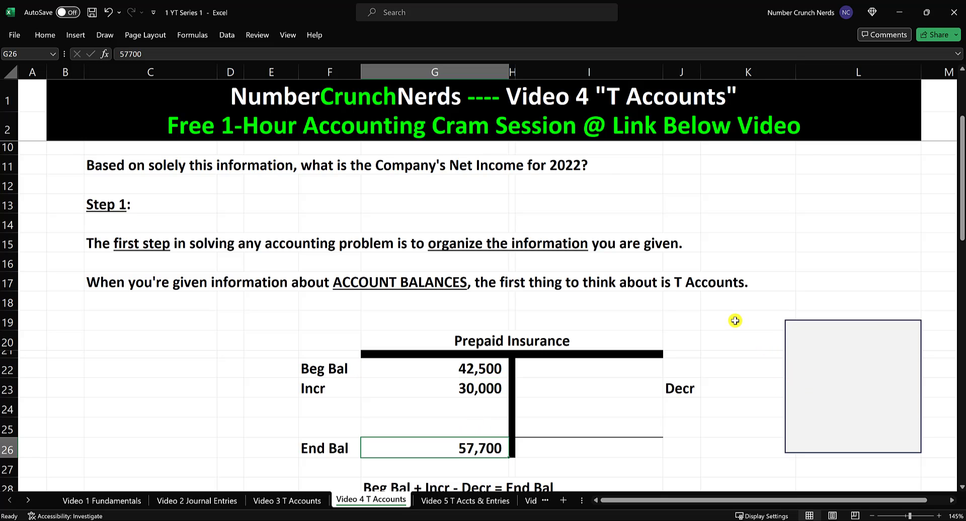
pyautogui.scroll(1, 735, 320)
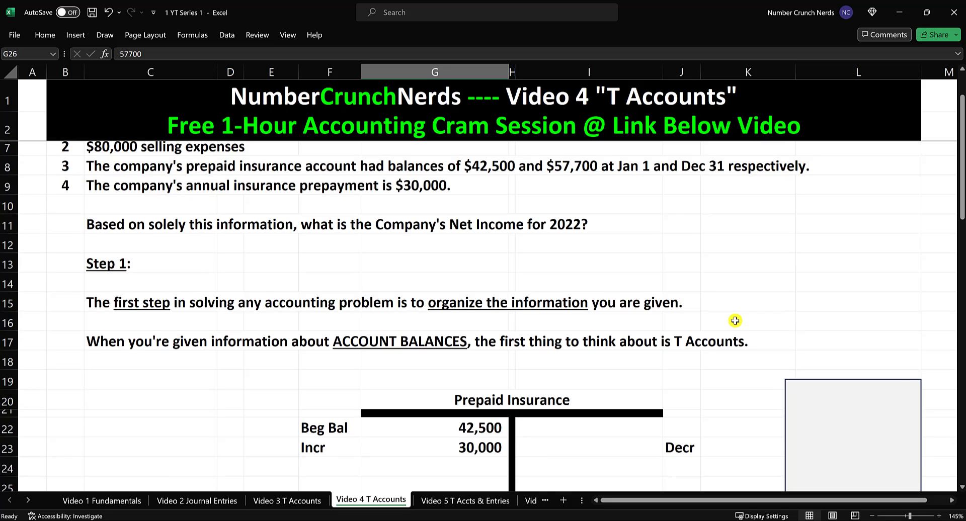
pyautogui.scroll(-2, 735, 321)
pyautogui.rightClick(619, 328)
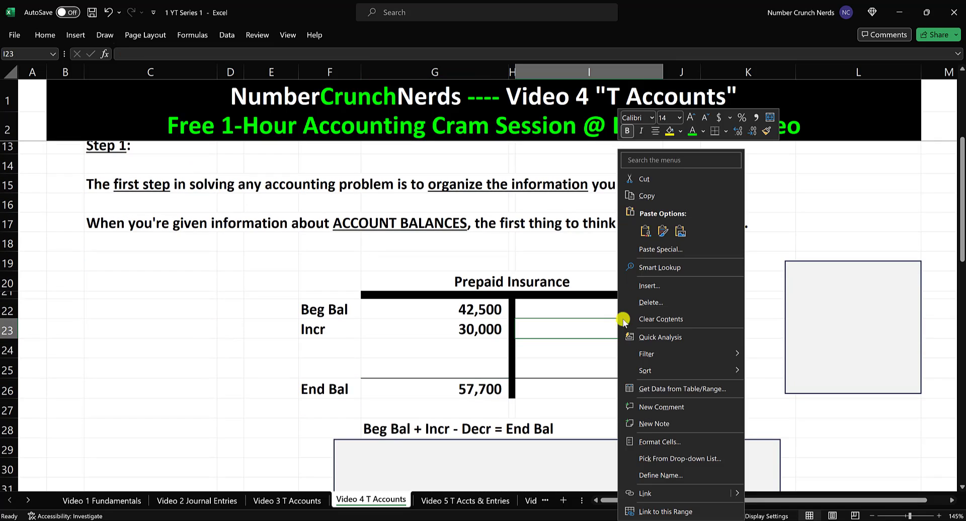
pyautogui.click(669, 131)
pyautogui.click(749, 199)
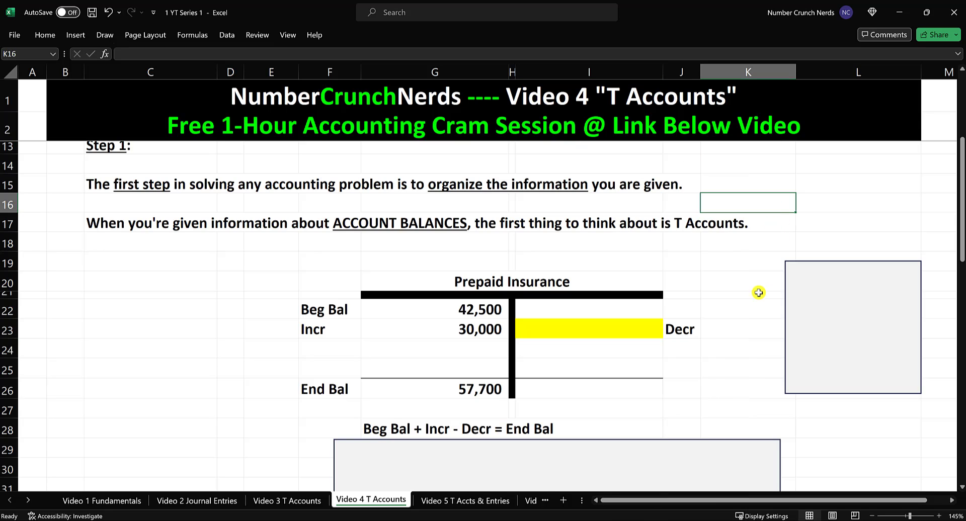
# - Review the 42,500 beginning balance, 30,000 increase and 57,700 ending balance
pyautogui.click(481, 311)
pyautogui.click(476, 328)
pyautogui.click(469, 388)
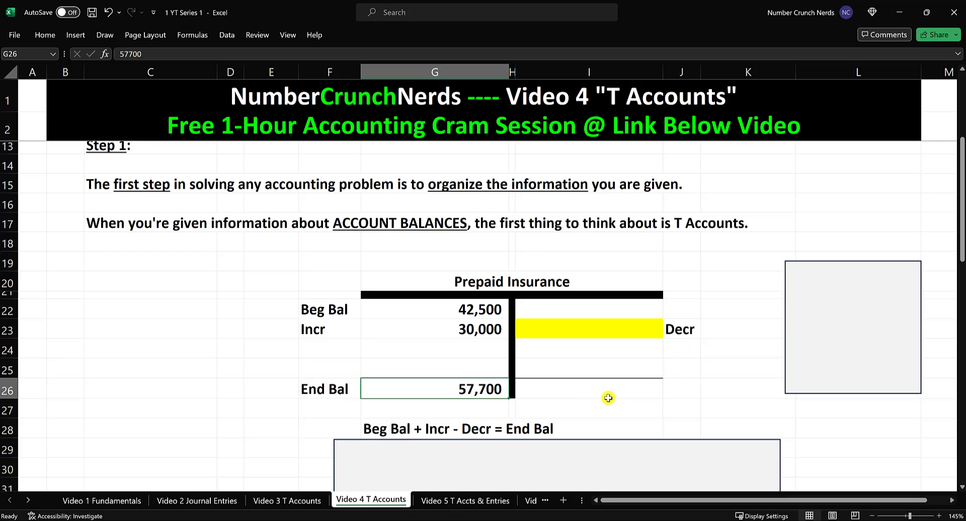
pyautogui.click(373, 429)
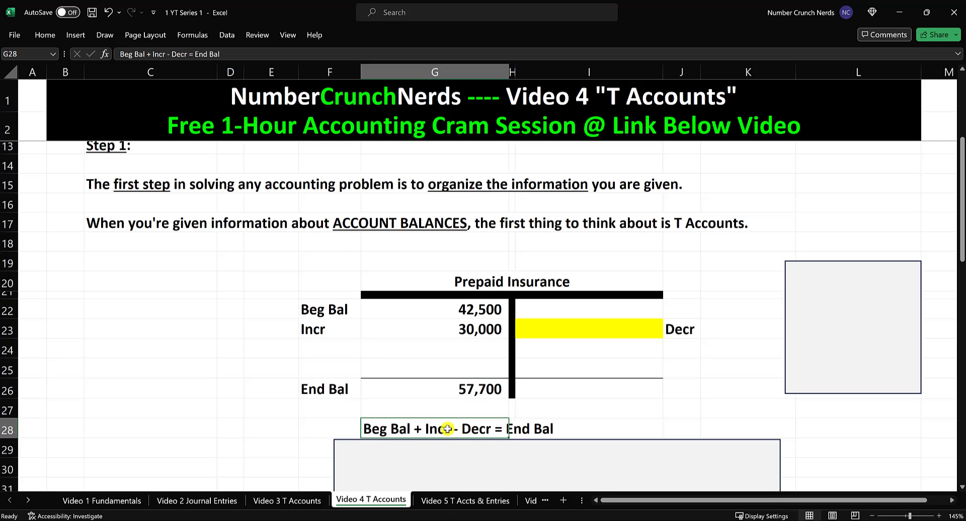
pyautogui.moveTo(502, 429); pyautogui.dragTo(568, 426)
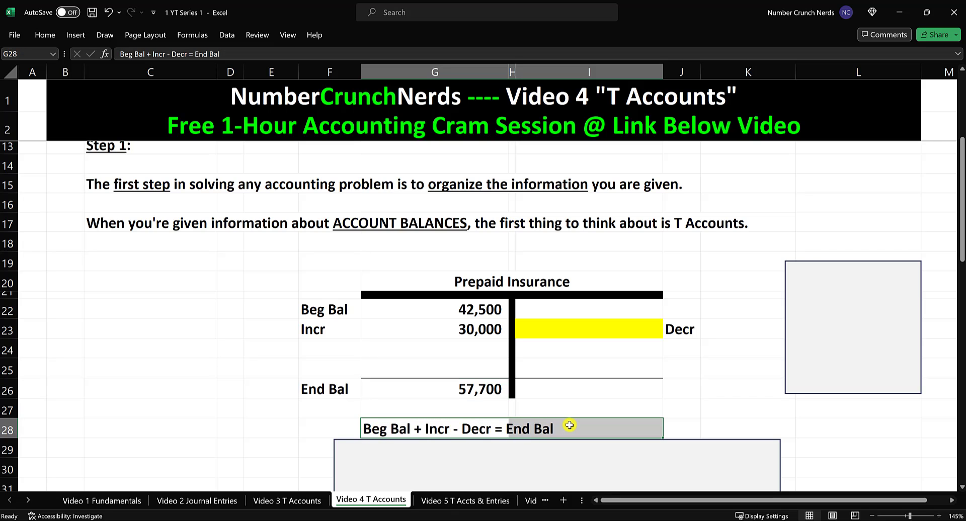
pyautogui.click(681, 427)
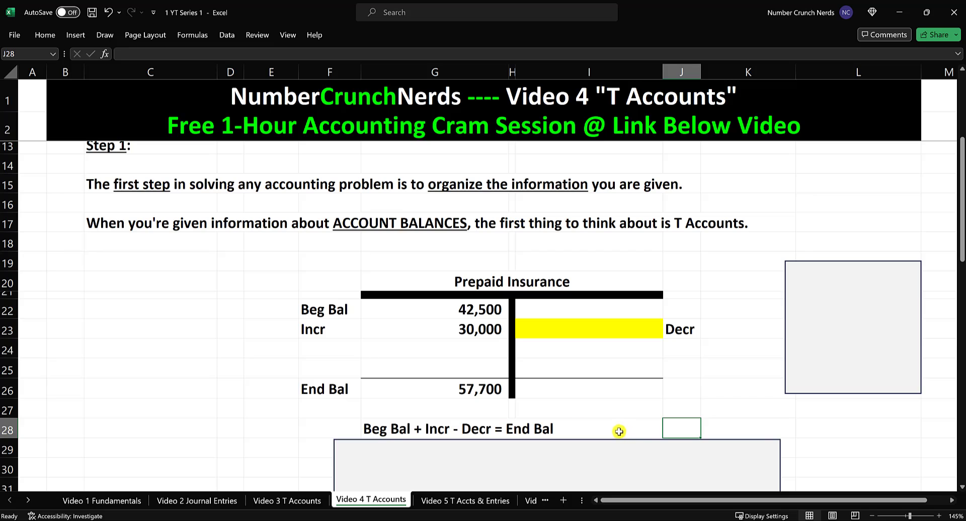
pyautogui.click(489, 313)
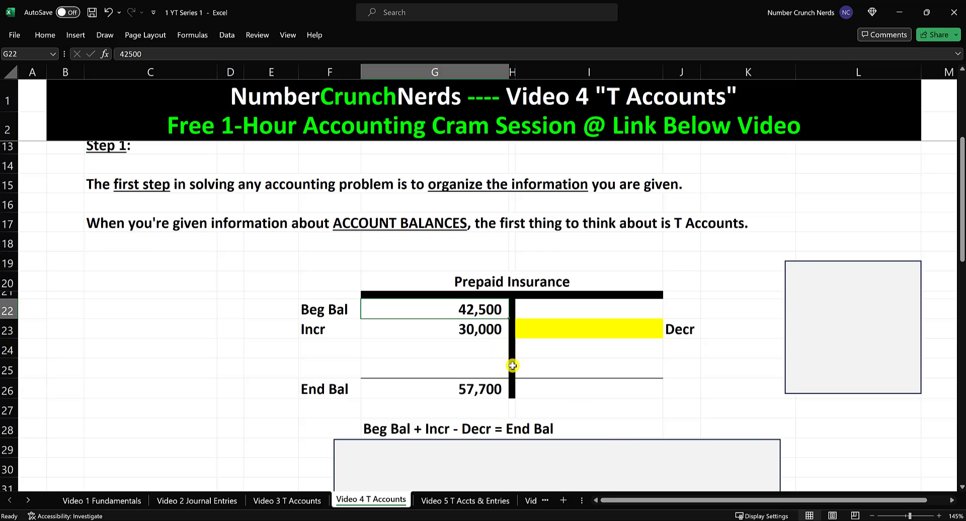
pyautogui.click(473, 332)
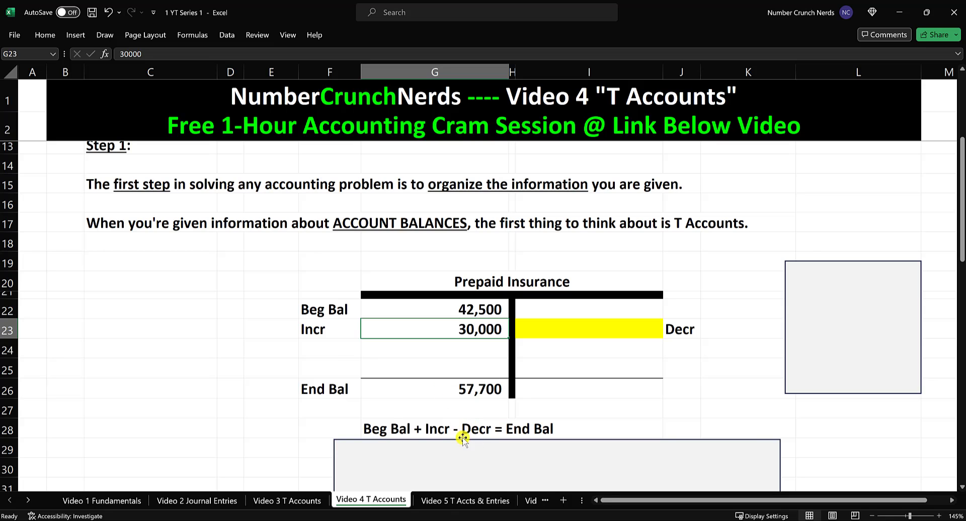
pyautogui.click(582, 329)
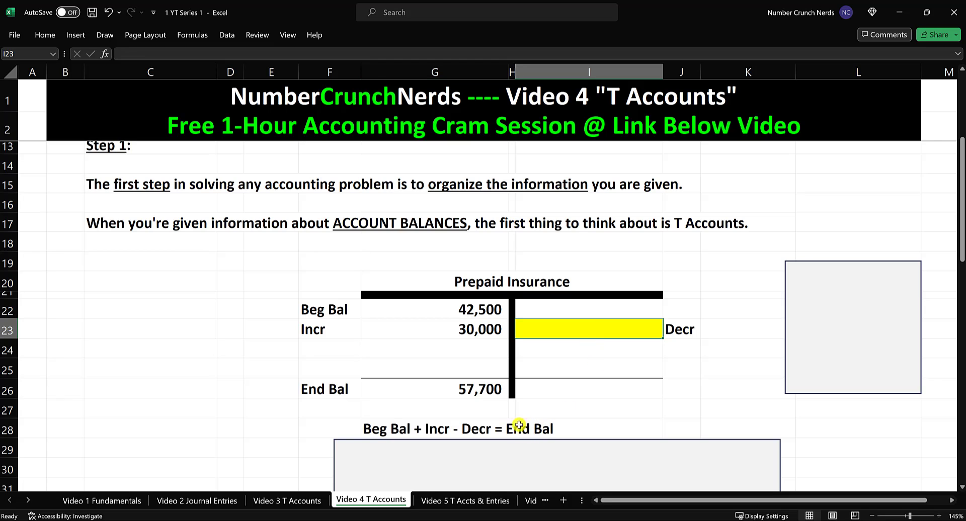
pyautogui.click(472, 395)
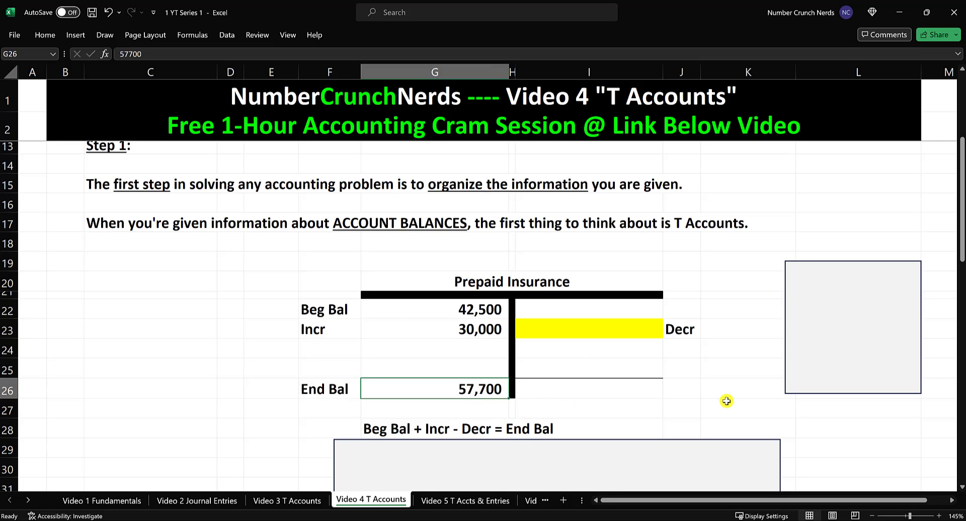
pyautogui.scroll(-1, 726, 401)
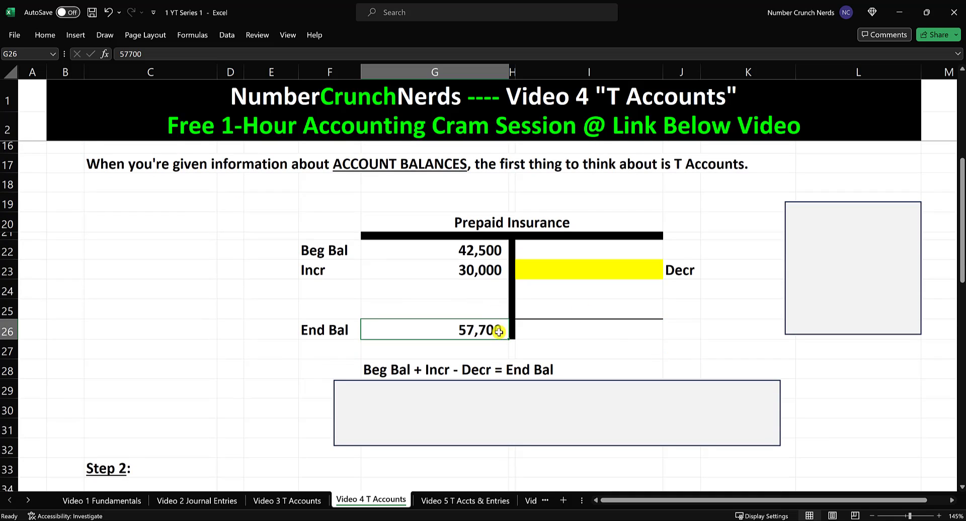
# - Slide the grey cover down and aside to show X = $14,800 and the Insurance Expense note
pyautogui.moveTo(646, 403); pyautogui.dragTo(647, 420)
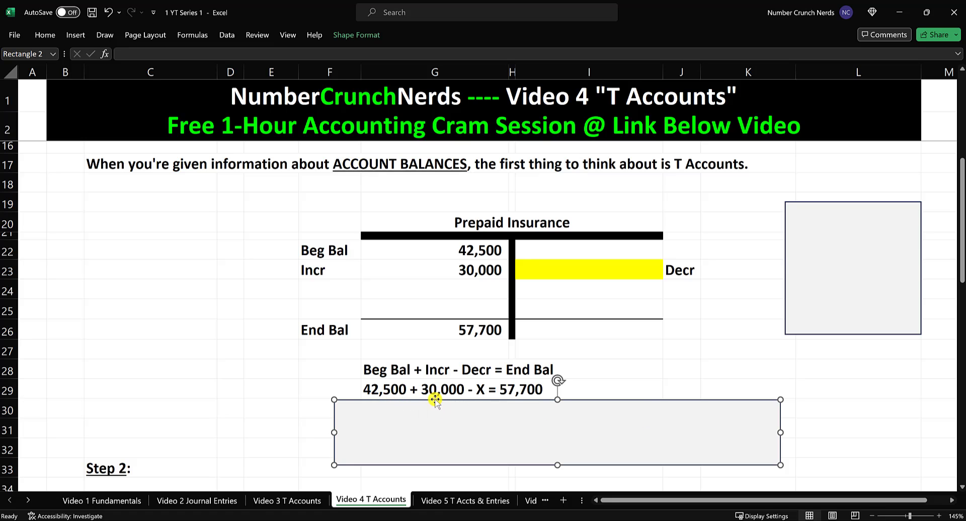
pyautogui.click(663, 367)
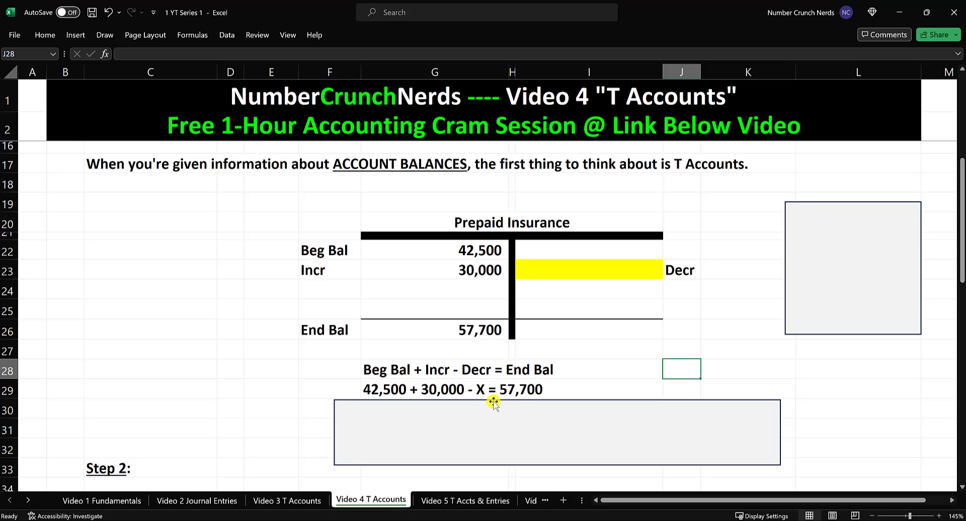
pyautogui.moveTo(568, 418); pyautogui.dragTo(574, 438)
pyautogui.scroll(-1, 636, 375)
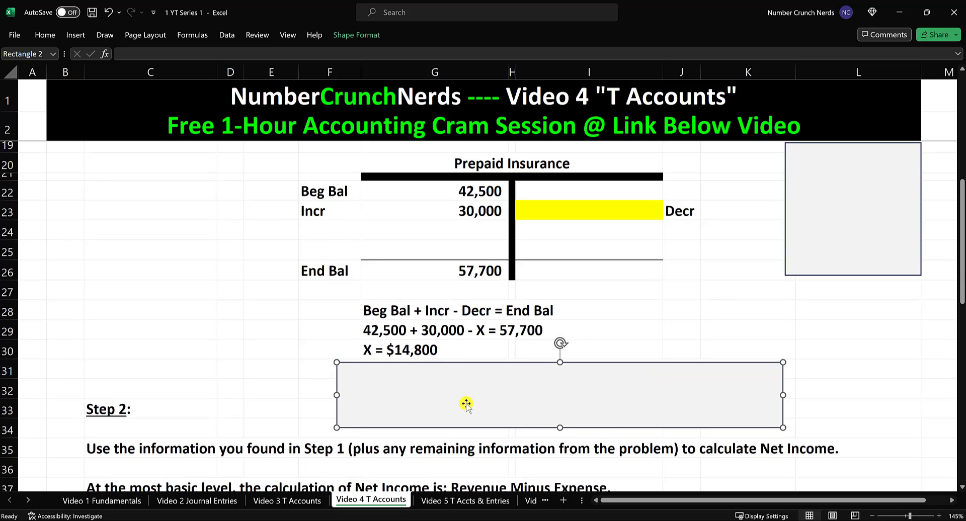
pyautogui.moveTo(377, 395); pyautogui.dragTo(831, 383)
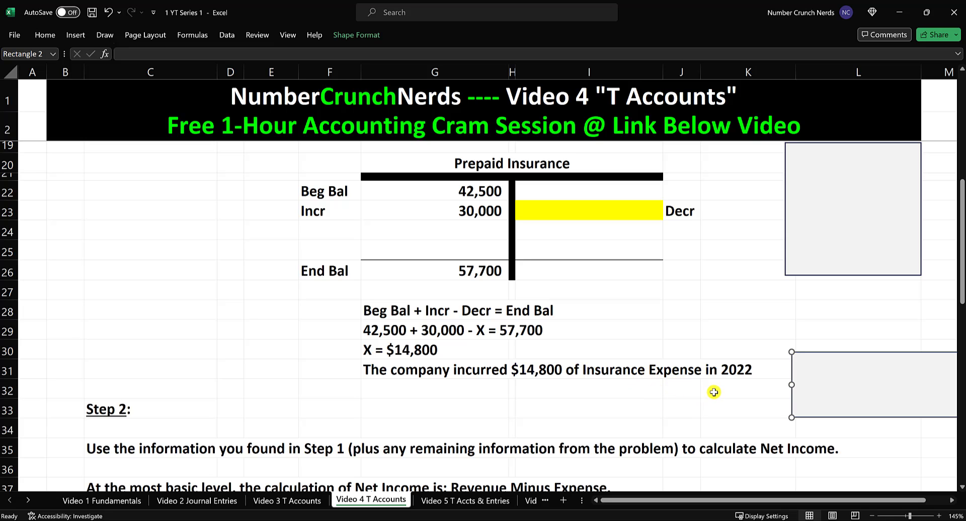
pyautogui.scroll(1, 678, 368)
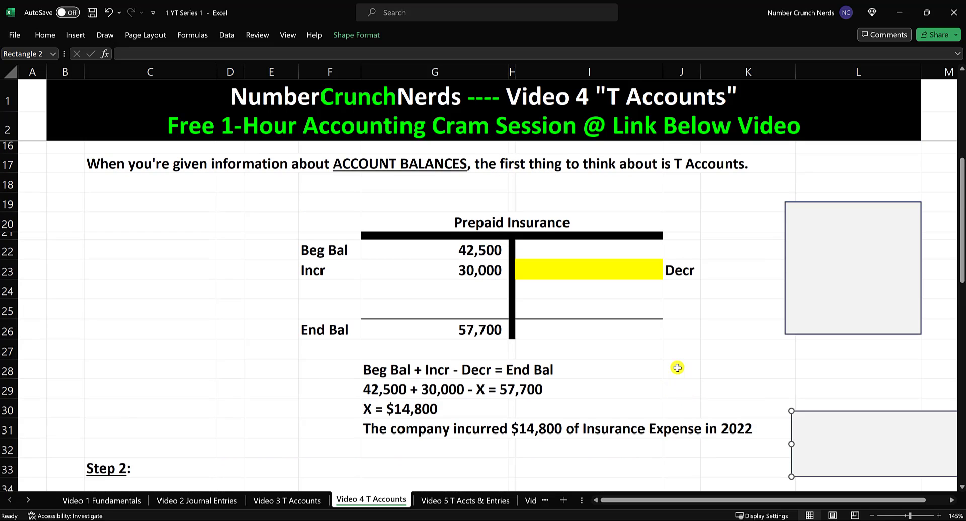
# - Enter 14,800 in the yellow decrease cell I23
pyautogui.click(551, 270)
pyautogui.write('14800')
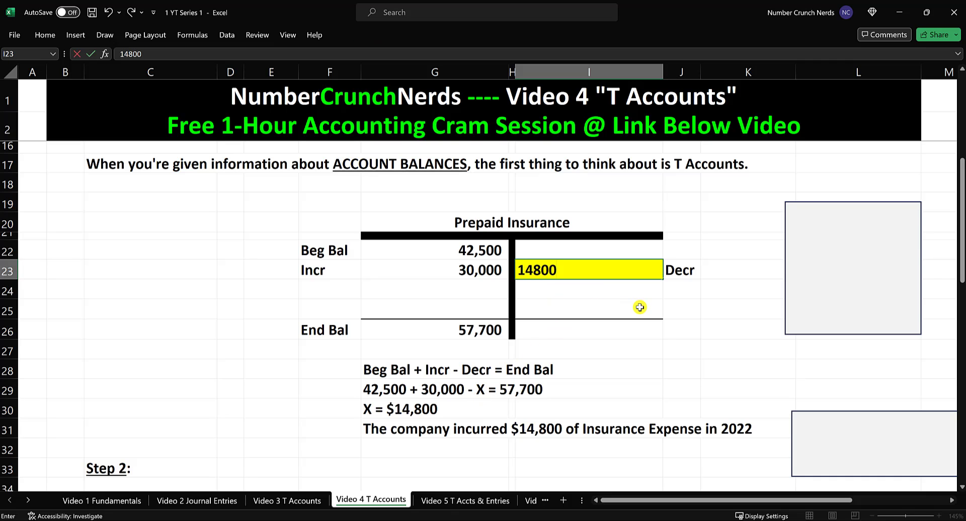
pyautogui.press('Return')
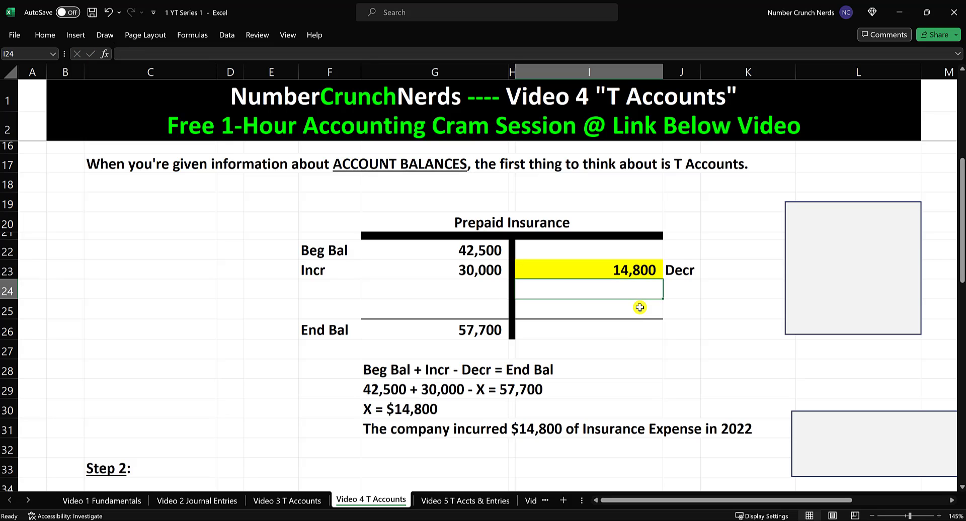
# - Highlight the 30,000 increase, the 14,800 decrease and the Step 2 instruction
pyautogui.moveTo(420, 270); pyautogui.dragTo(324, 272)
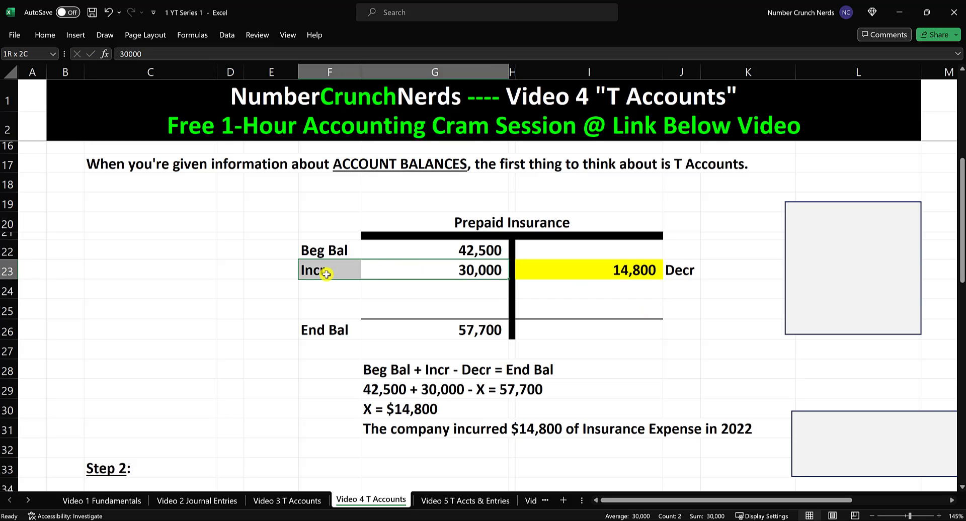
pyautogui.moveTo(544, 267); pyautogui.dragTo(680, 271)
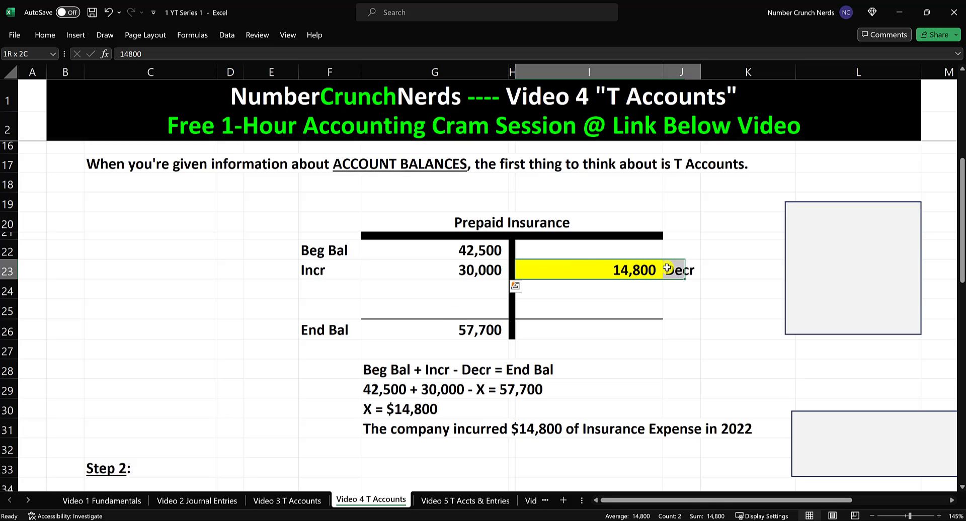
pyautogui.click(611, 275)
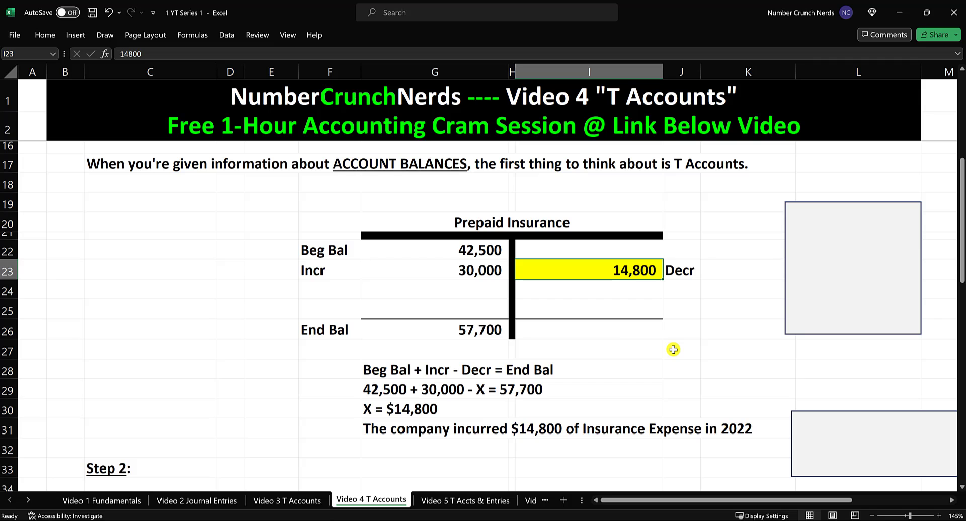
pyautogui.scroll(-2, 595, 334)
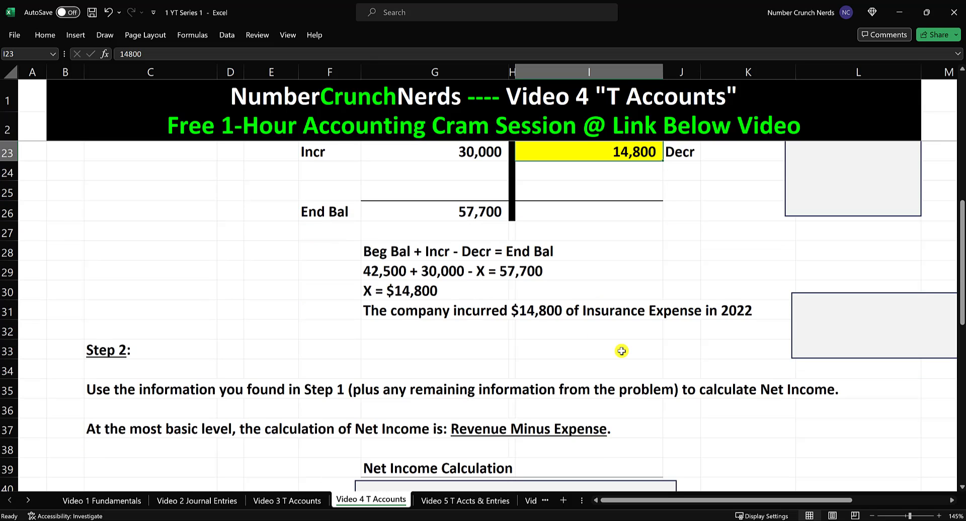
pyautogui.moveTo(121, 391); pyautogui.dragTo(334, 392)
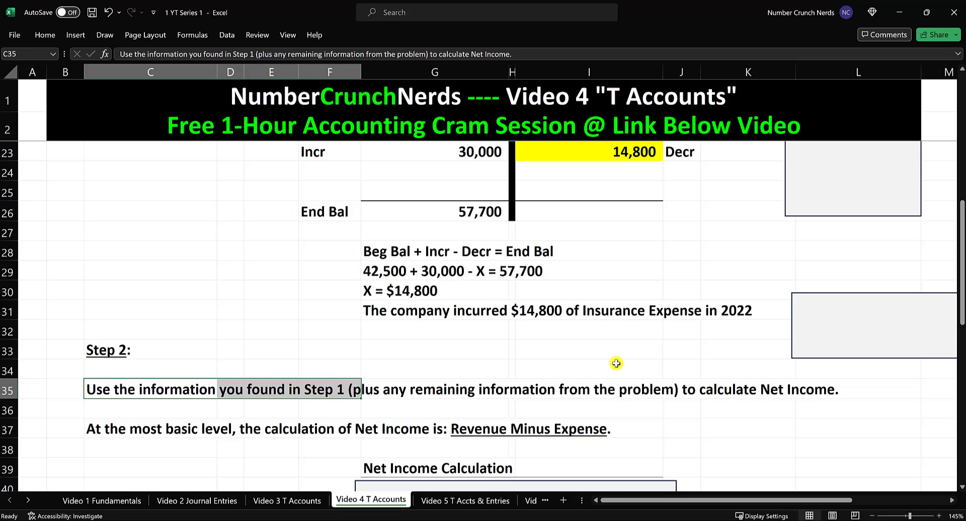
pyautogui.scroll(3, 595, 332)
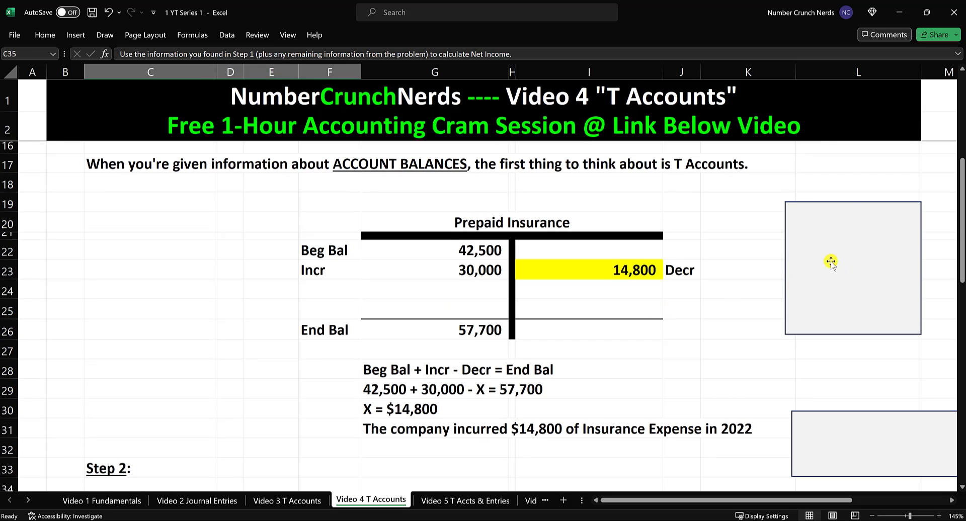
# - Uncover the Check column and select its 42,500, 30,000 and (14,800) amounts
pyautogui.moveTo(811, 221); pyautogui.dragTo(919, 382)
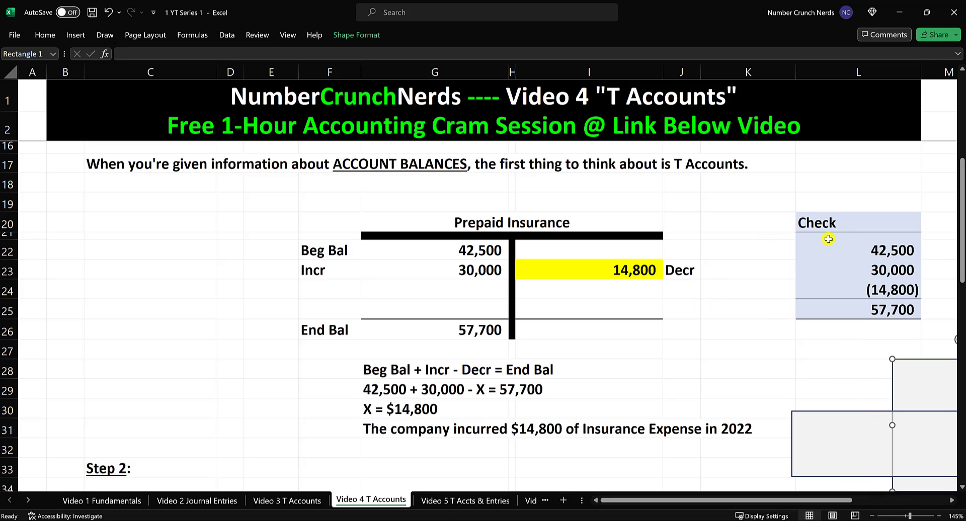
pyautogui.moveTo(830, 250); pyautogui.dragTo(828, 286)
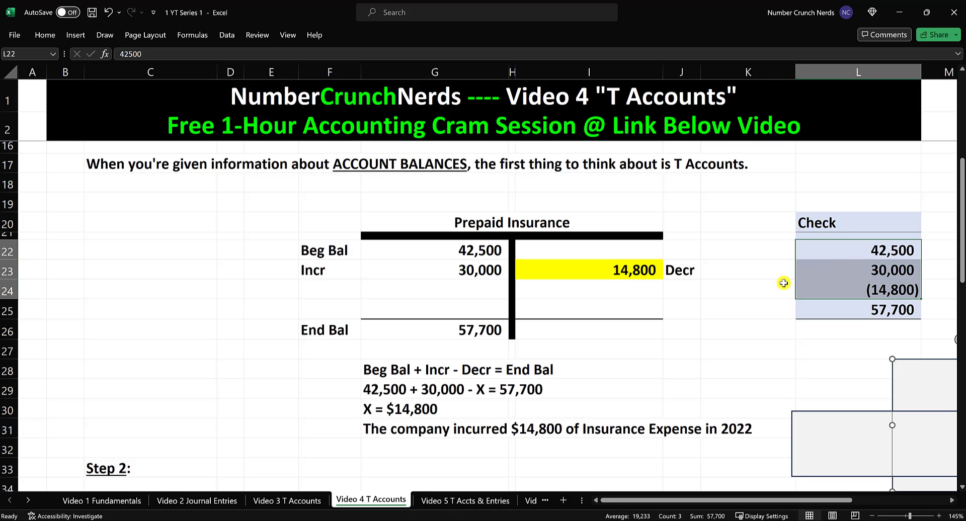
pyautogui.click(650, 270)
pyautogui.click(846, 250)
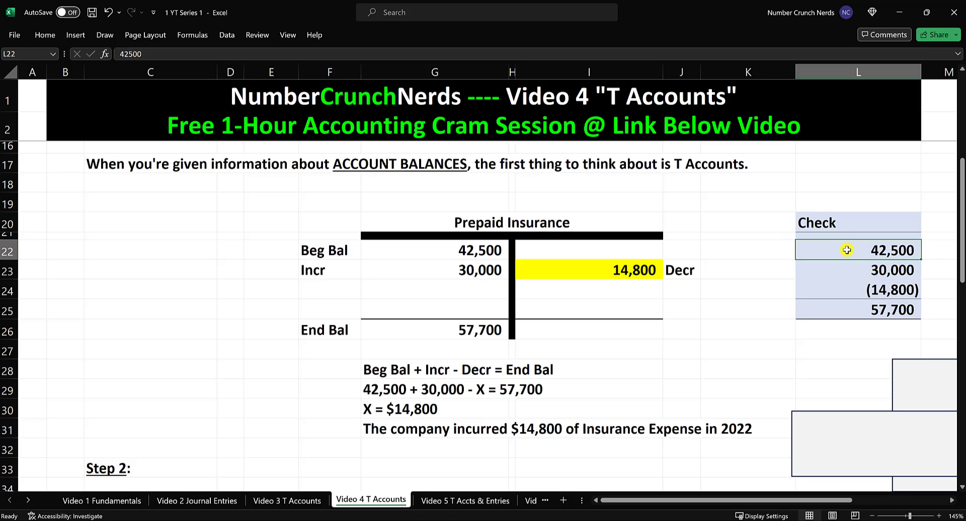
pyautogui.click(848, 269)
pyautogui.click(847, 293)
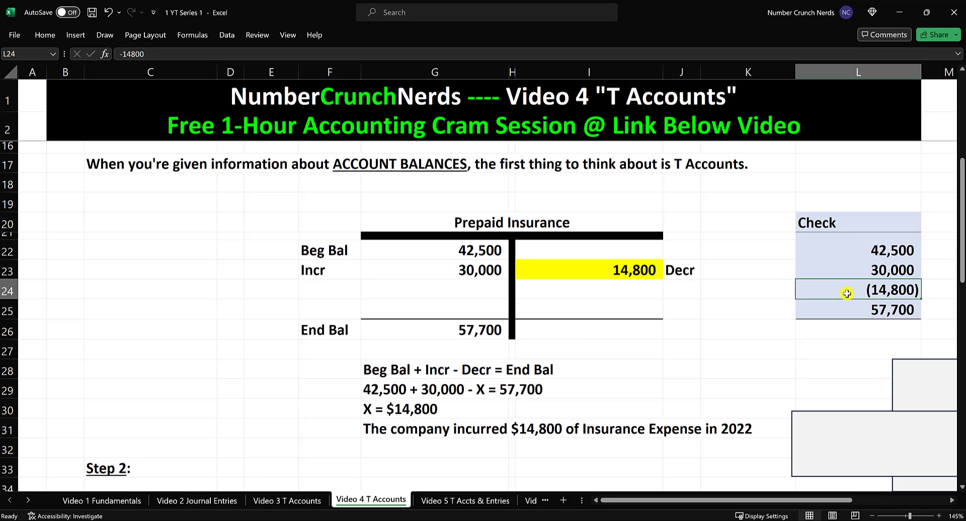
# - Show the =SUM(L22:L24) check total and match its 57,700 to the ending balance
pyautogui.doubleClick(854, 313)
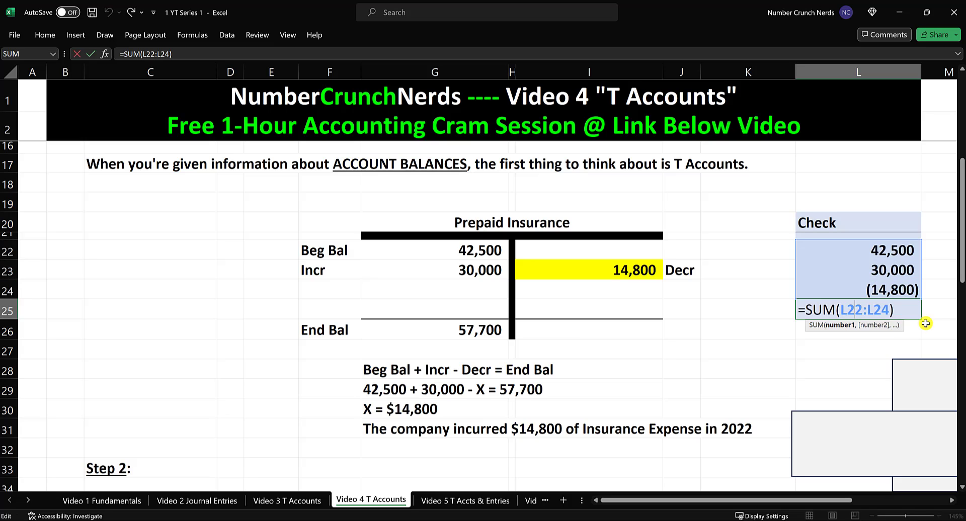
pyautogui.press('Return')
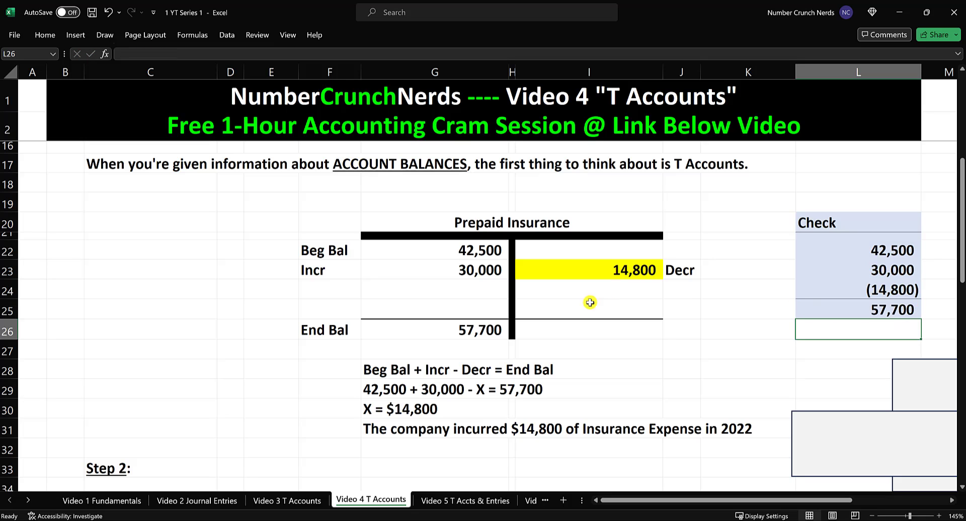
pyautogui.click(443, 334)
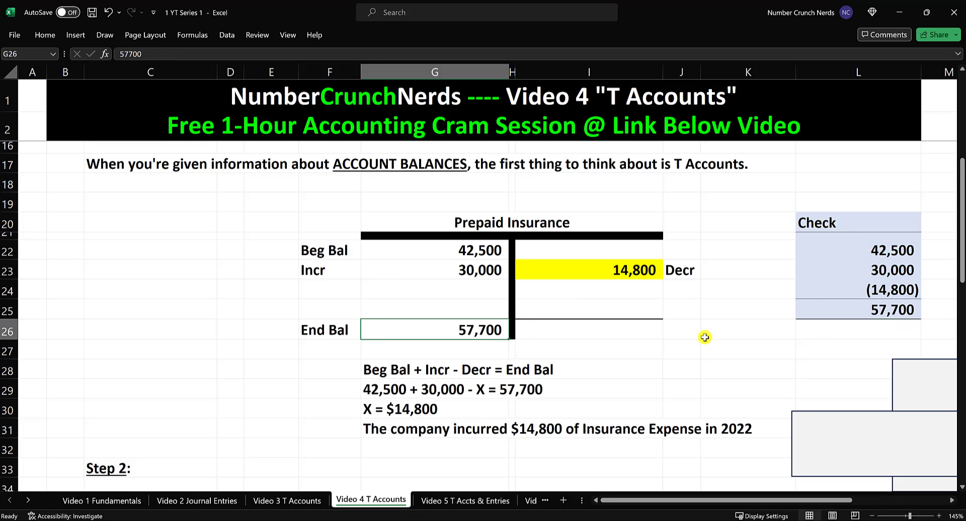
pyautogui.click(852, 308)
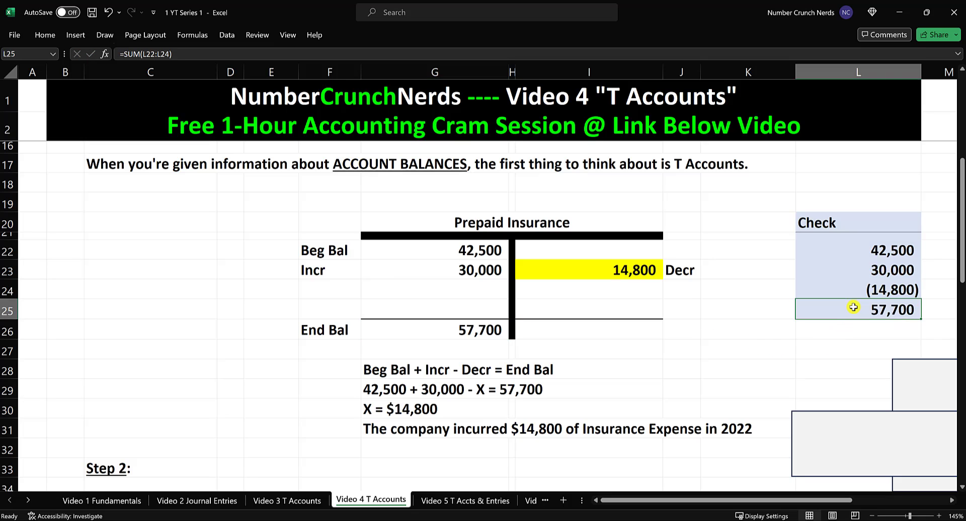
pyautogui.click(452, 329)
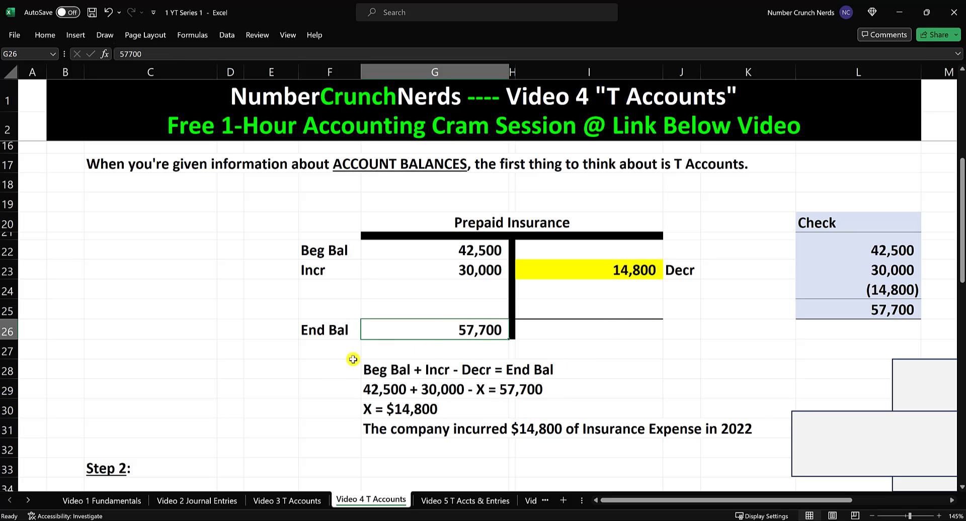
pyautogui.click(626, 269)
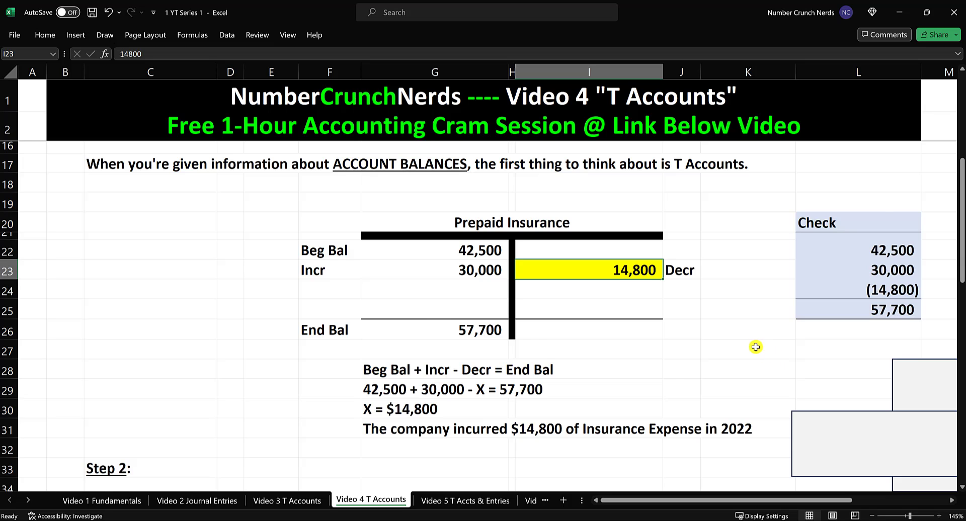
pyautogui.scroll(-3, 701, 355)
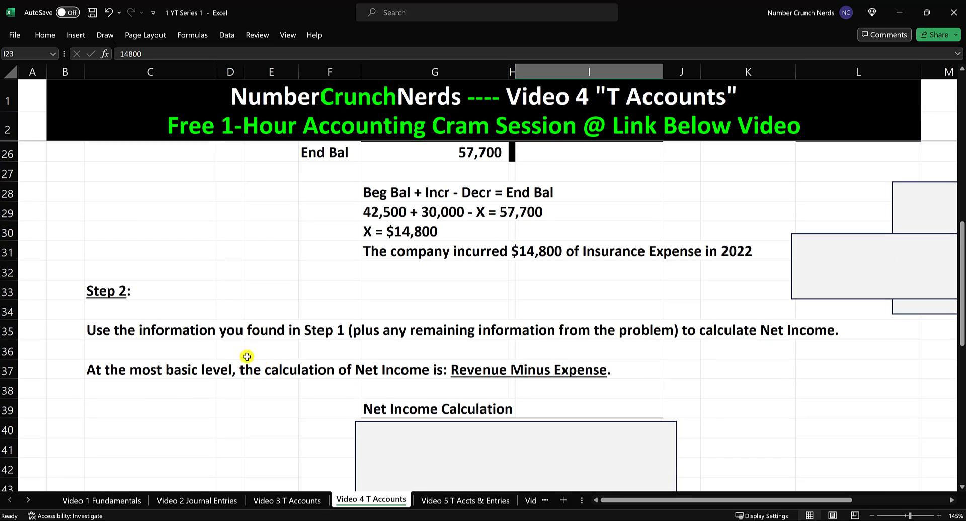
pyautogui.moveTo(103, 332); pyautogui.dragTo(851, 332)
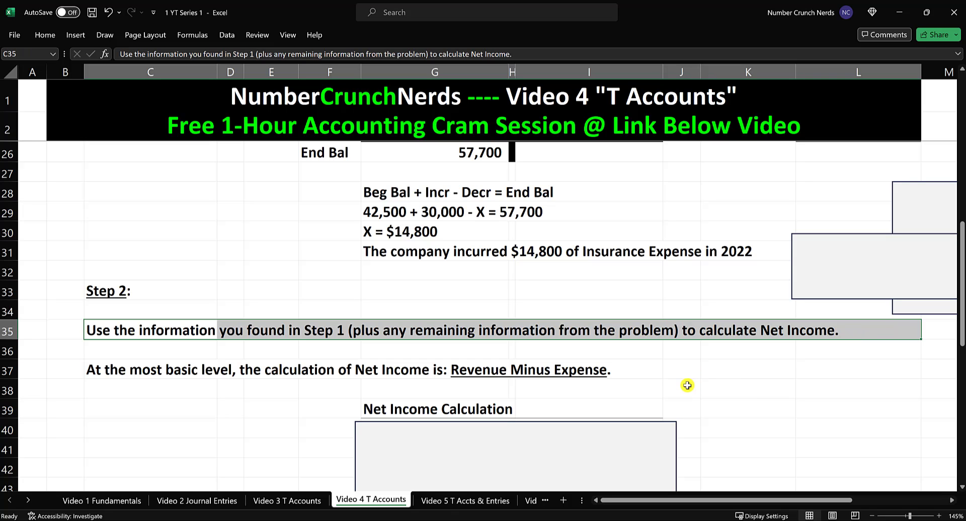
pyautogui.click(191, 397)
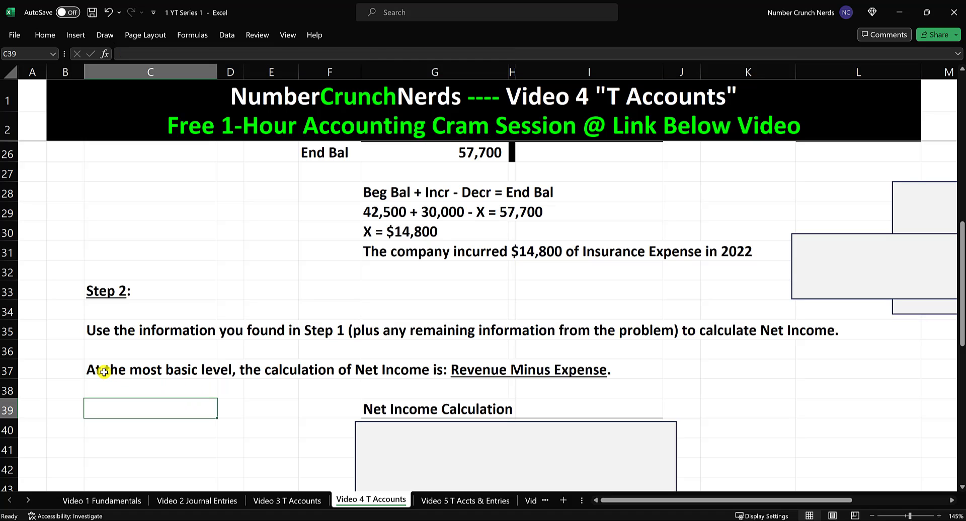
pyautogui.click(146, 372)
pyautogui.moveTo(146, 373); pyautogui.dragTo(582, 371)
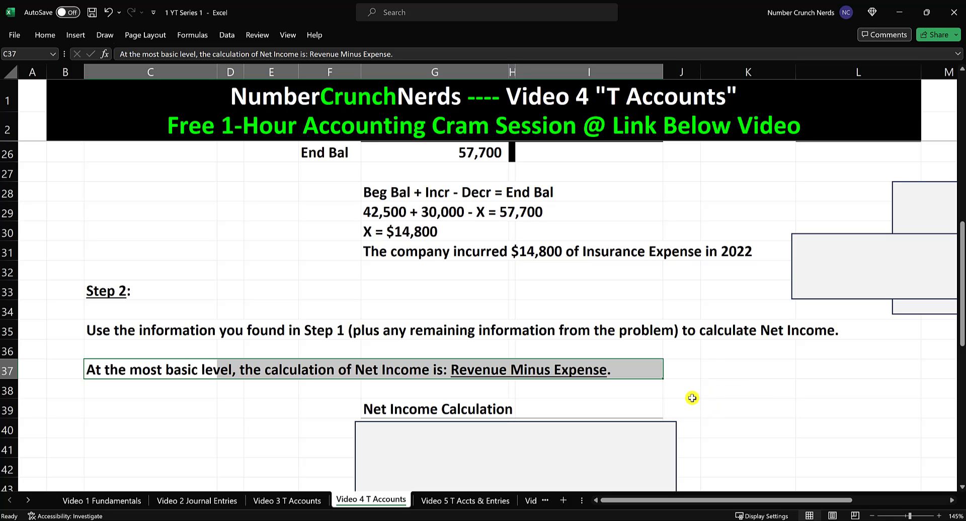
pyautogui.scroll(4, 692, 397)
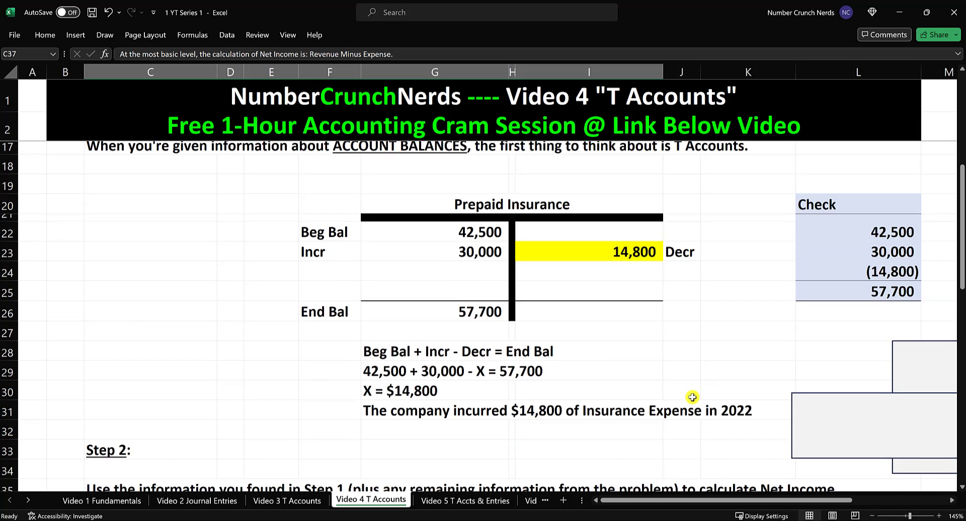
pyautogui.scroll(3, 692, 397)
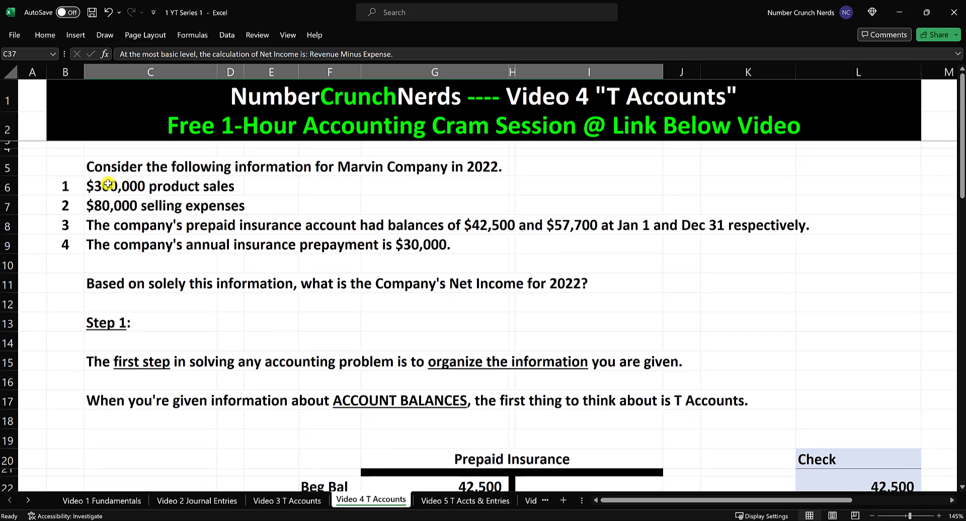
pyautogui.click(207, 186)
pyautogui.moveTo(208, 186); pyautogui.dragTo(287, 187)
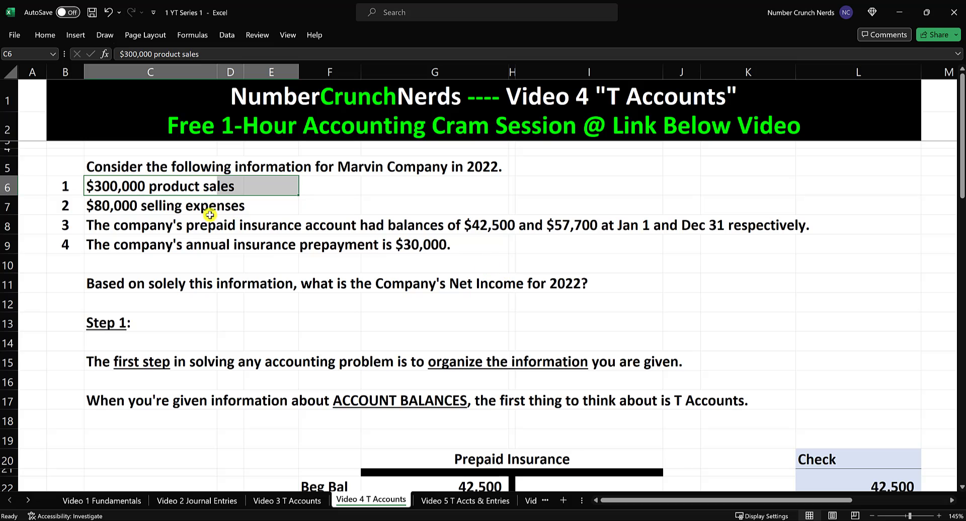
pyautogui.moveTo(123, 207); pyautogui.dragTo(289, 206)
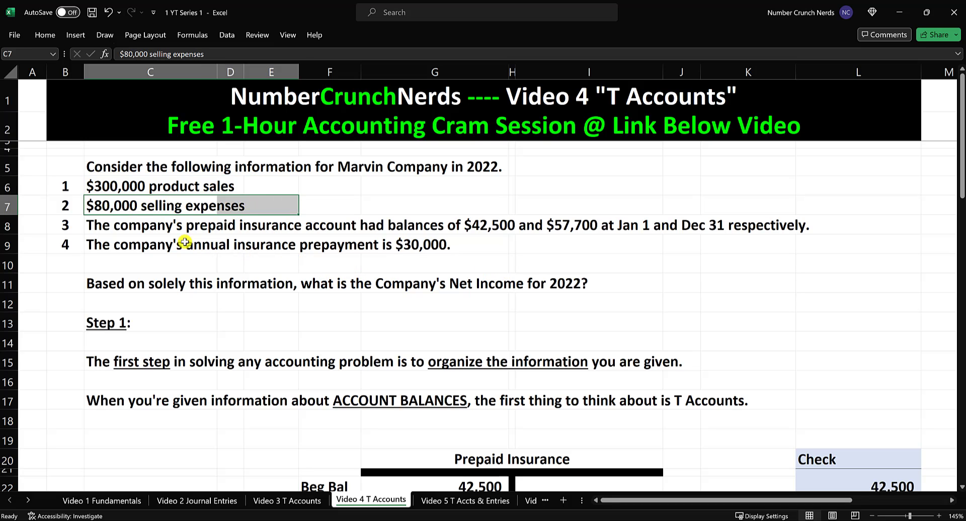
pyautogui.click(107, 228)
pyautogui.moveTo(107, 228); pyautogui.dragTo(855, 246)
pyautogui.moveTo(159, 185); pyautogui.dragTo(216, 206)
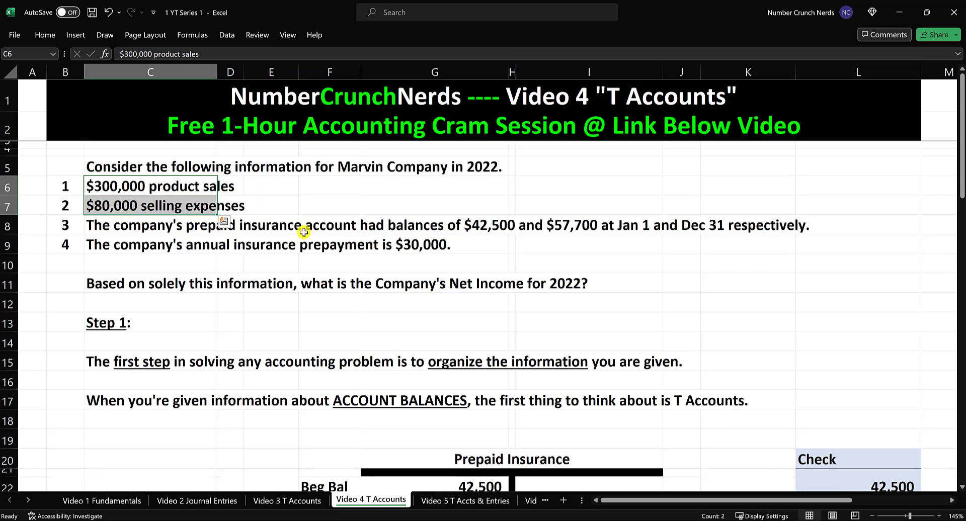
pyautogui.click(558, 300)
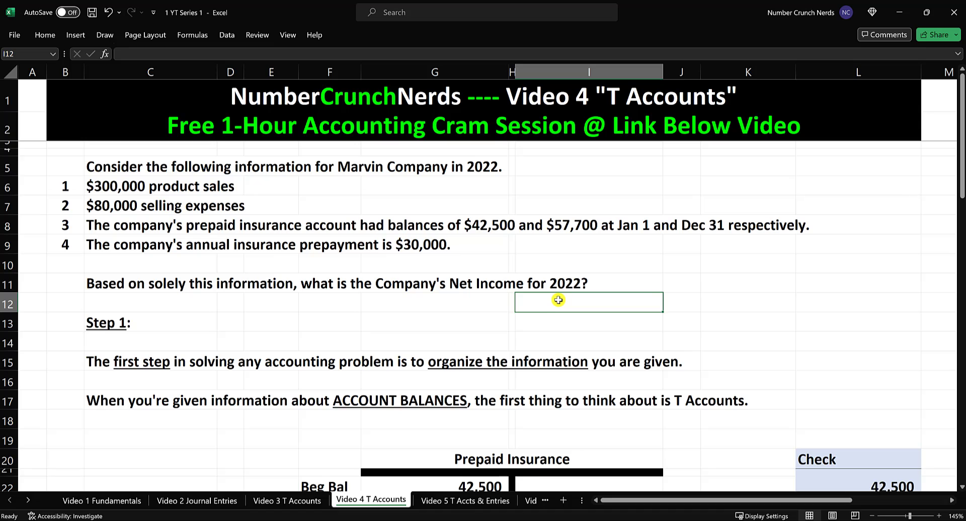
pyautogui.click(117, 188)
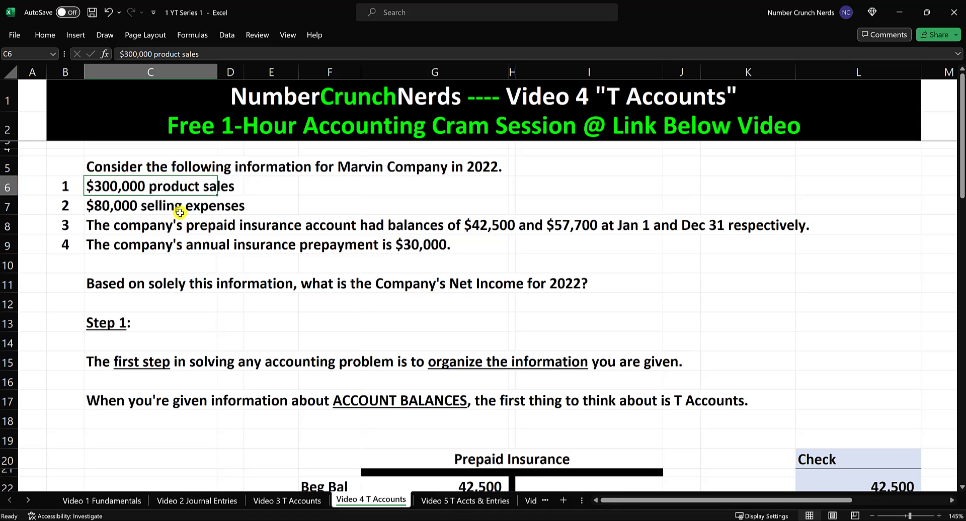
pyautogui.click(138, 207)
pyautogui.scroll(-4, 355, 259)
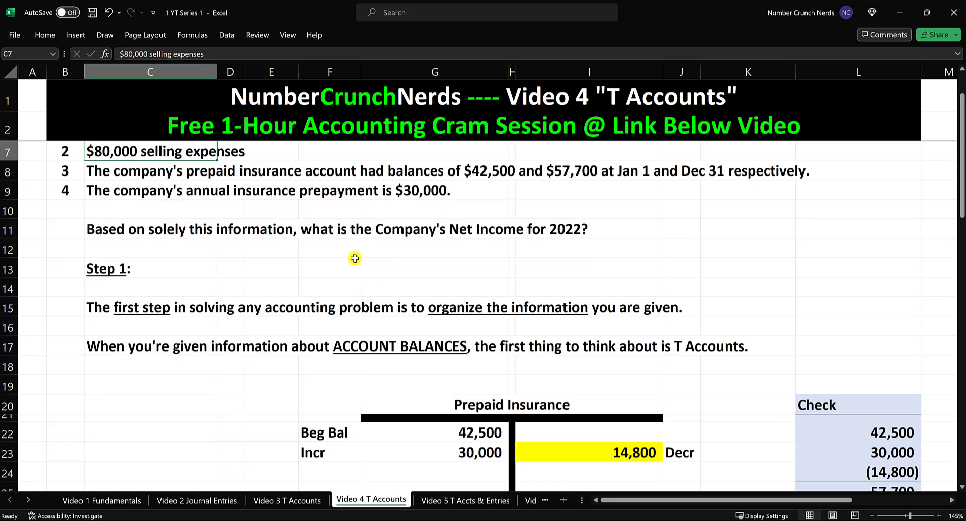
pyautogui.scroll(-6, 354, 259)
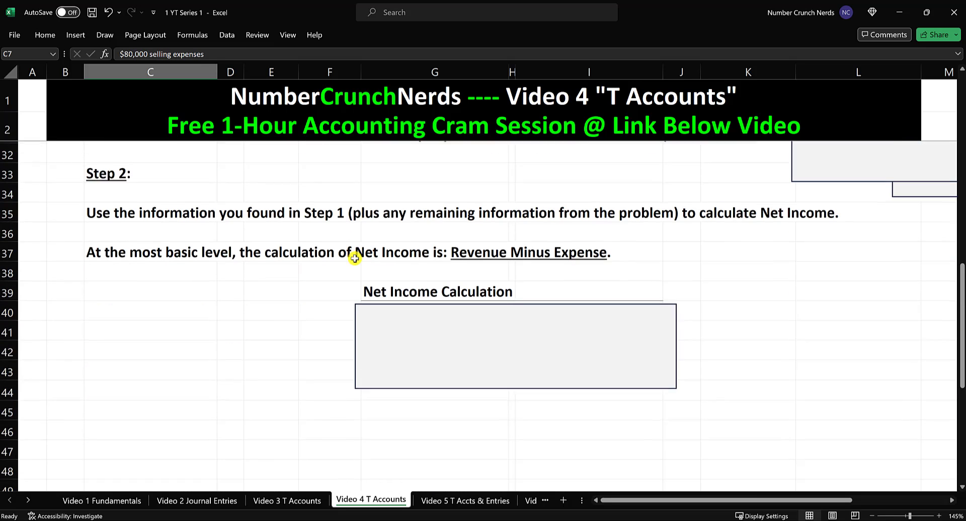
# - Drag the grey cover down two rows to show Revenue 300,000 and Selling Exp 80,000
pyautogui.click(474, 276)
pyautogui.moveTo(474, 275); pyautogui.dragTo(475, 288)
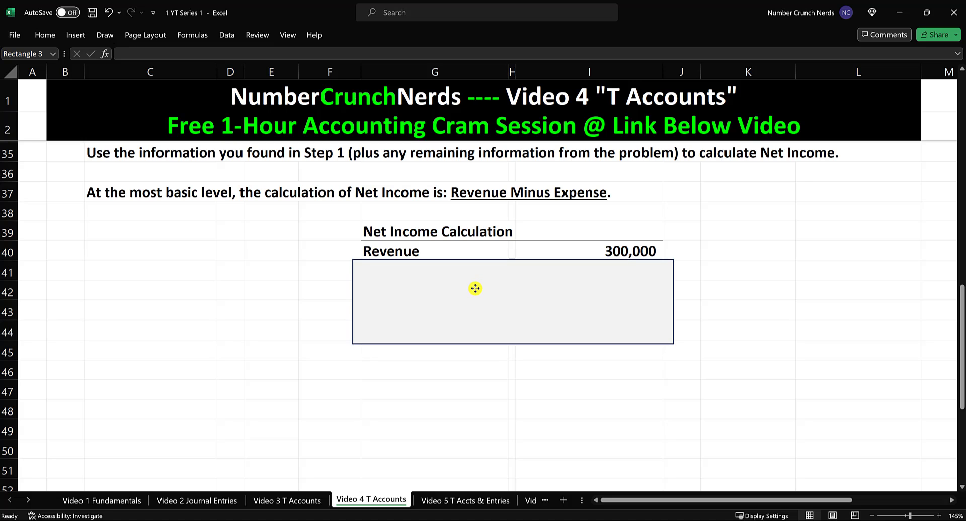
pyautogui.moveTo(475, 288); pyautogui.dragTo(473, 309)
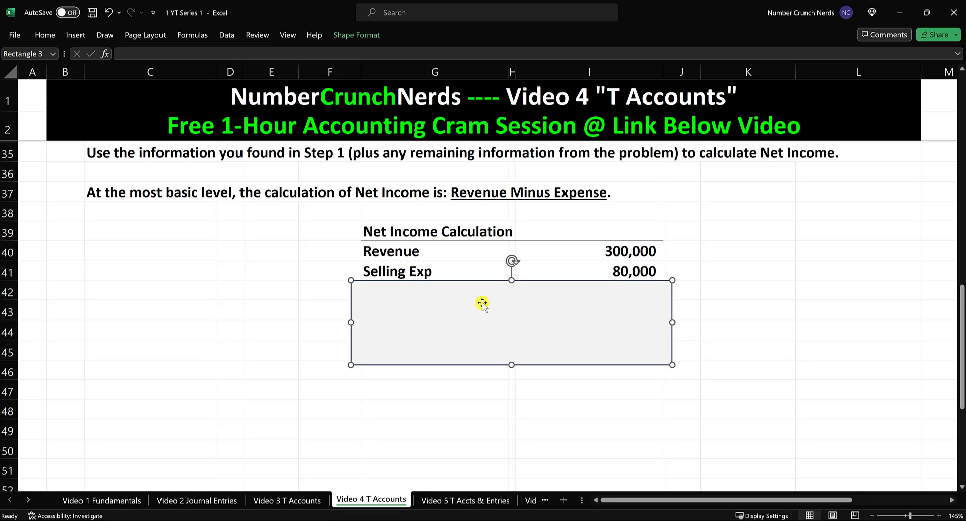
pyautogui.scroll(2, 710, 282)
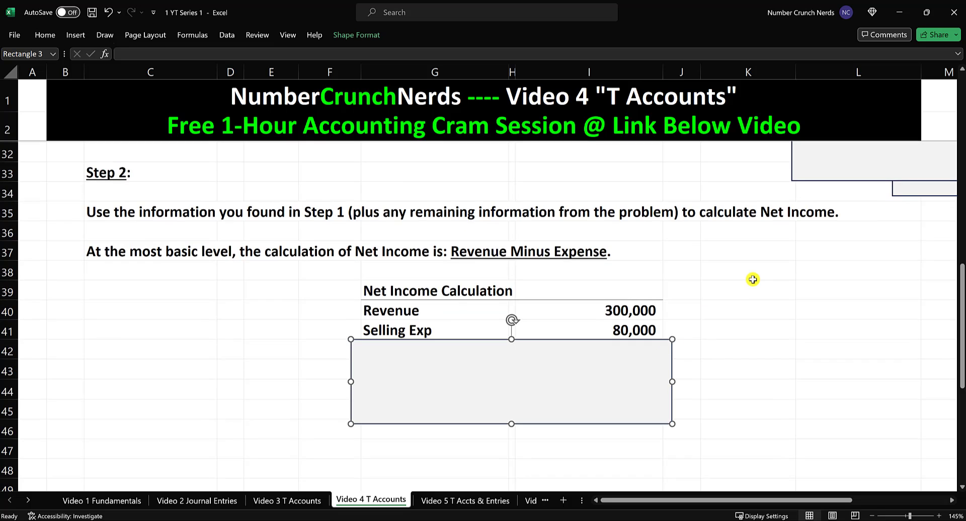